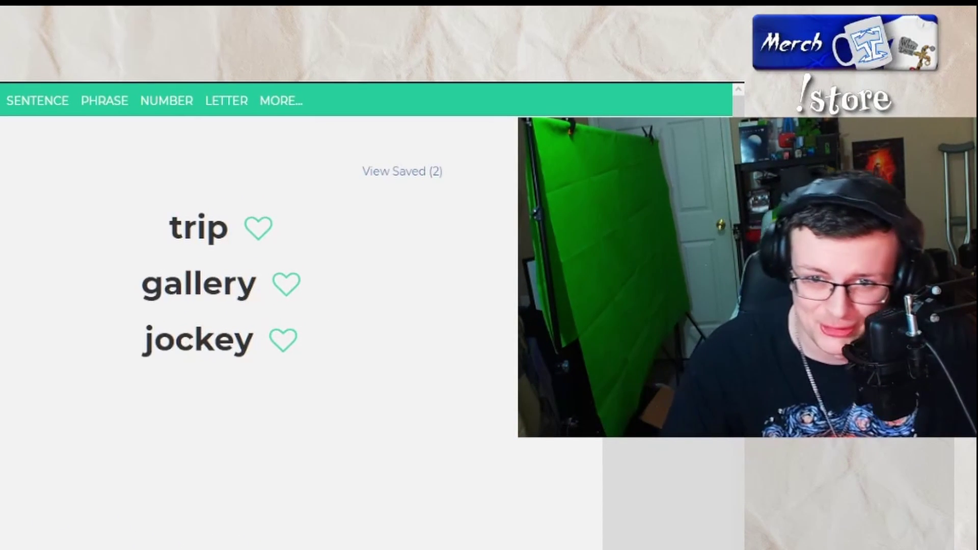
Regenerate the words once with Enter, replacing trip, gallery and jockey with flesh, ballot and distributor
{"action": "key", "text": "Return"}
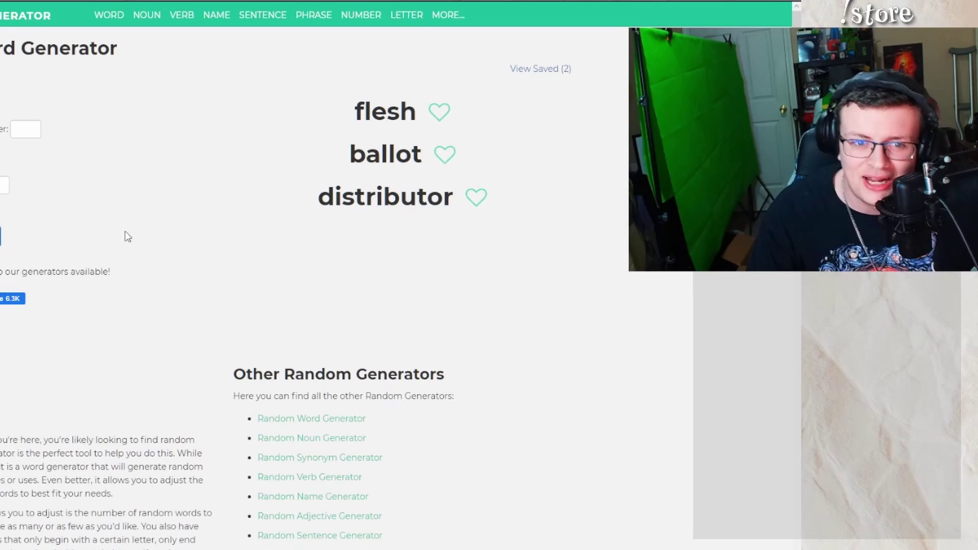
Generate seven more rounds of three random words in succession
{"action": "left_click", "coordinate": [4, 237]}
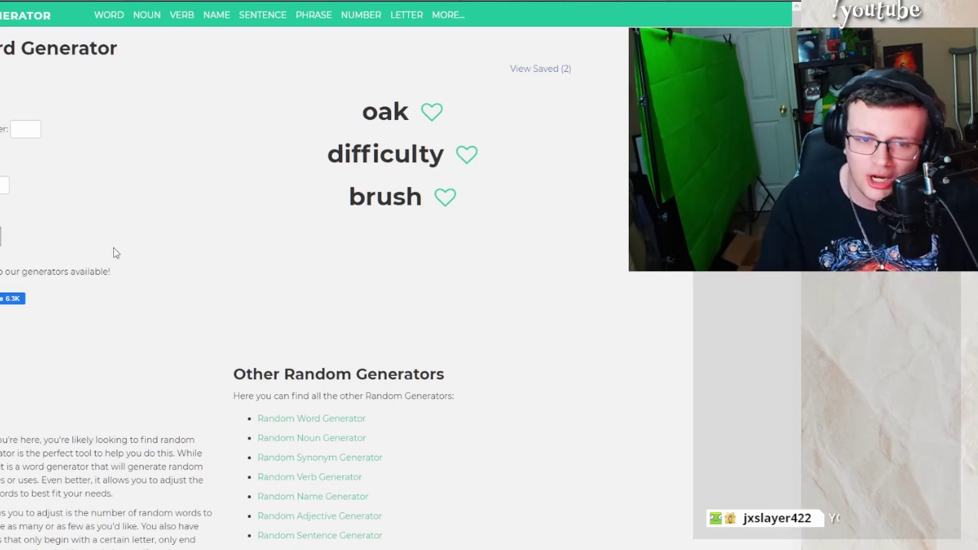
{"action": "left_click", "coordinate": [13, 243]}
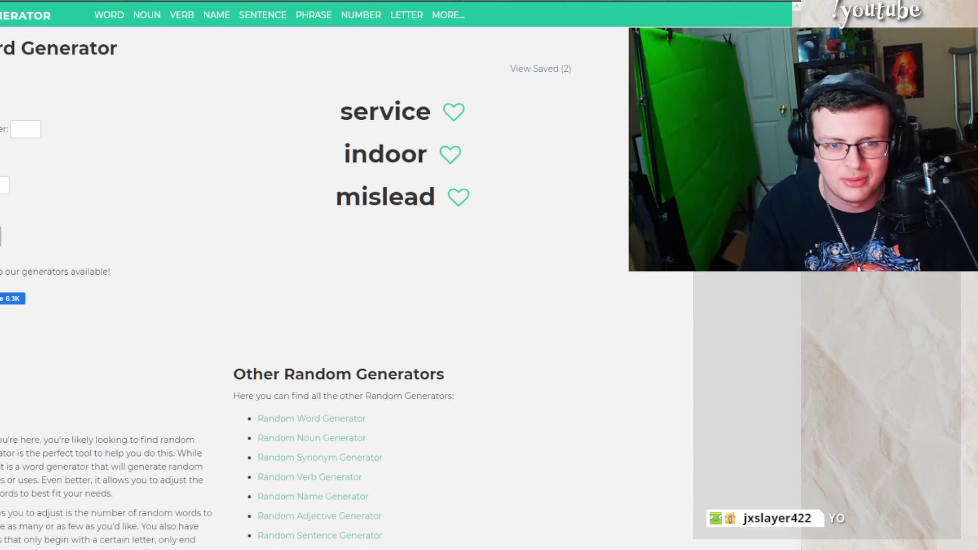
{"action": "left_click", "coordinate": [2, 235]}
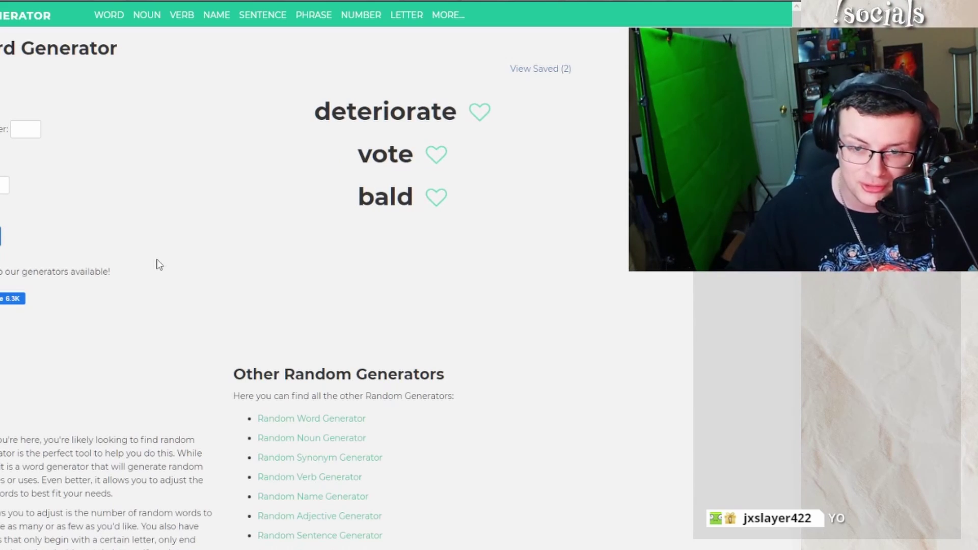
{"action": "left_click", "coordinate": [3, 237]}
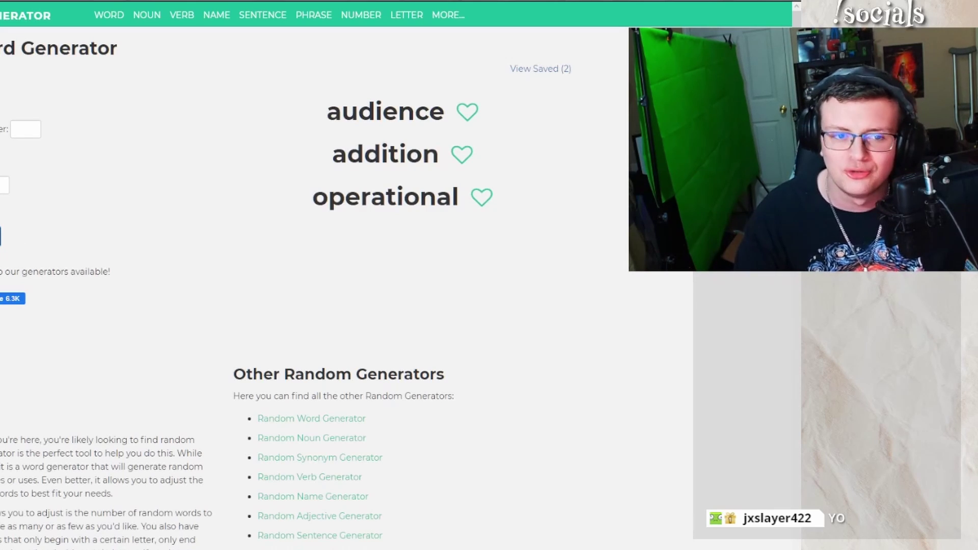
{"action": "left_click", "coordinate": [3, 237]}
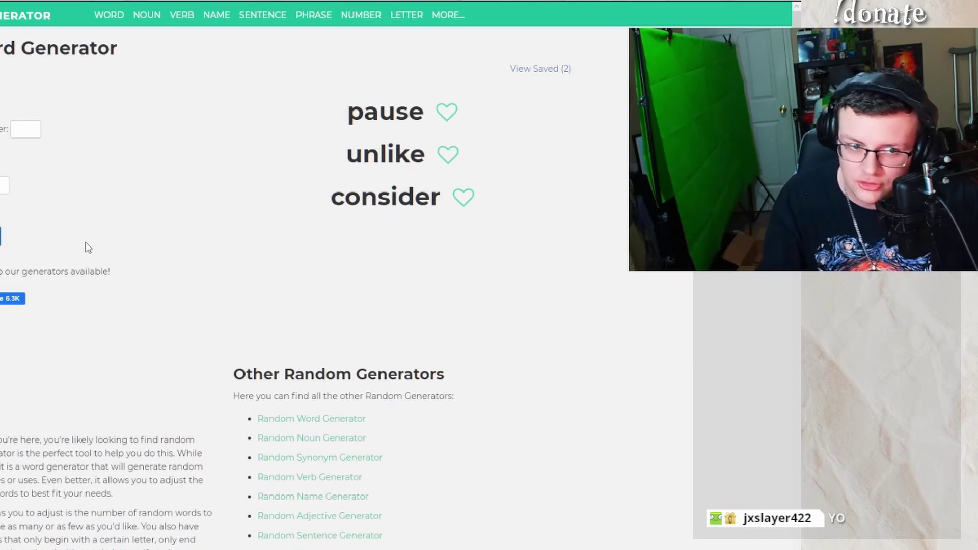
{"action": "left_click", "coordinate": [3, 237]}
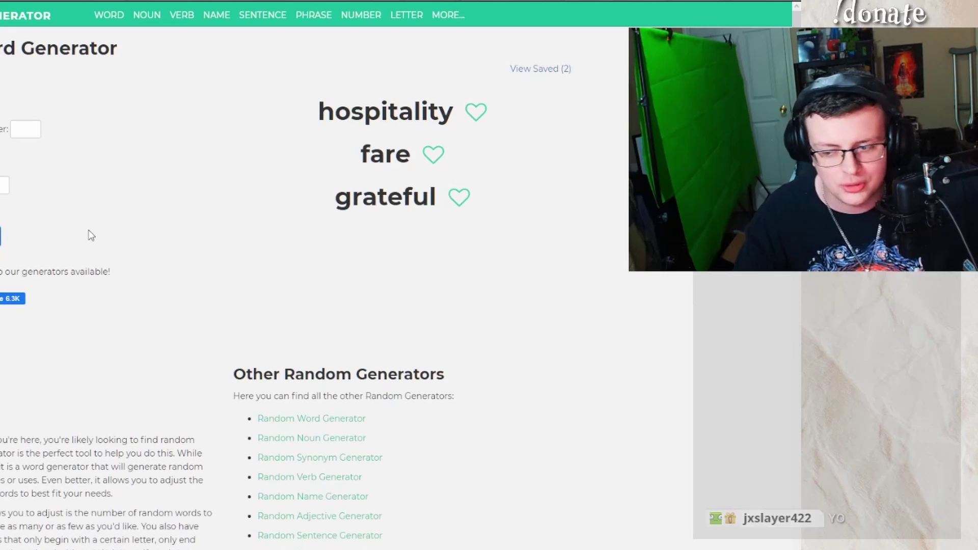
{"action": "left_click", "coordinate": [3, 237]}
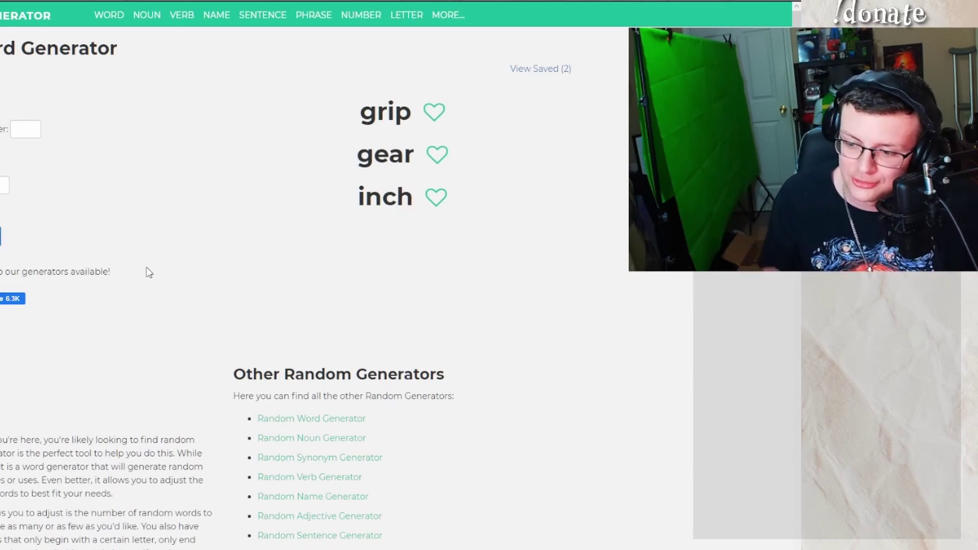
Generate six more word sets, passing gasp/chair/so and mild/module/company
{"action": "left_click", "coordinate": [3, 237]}
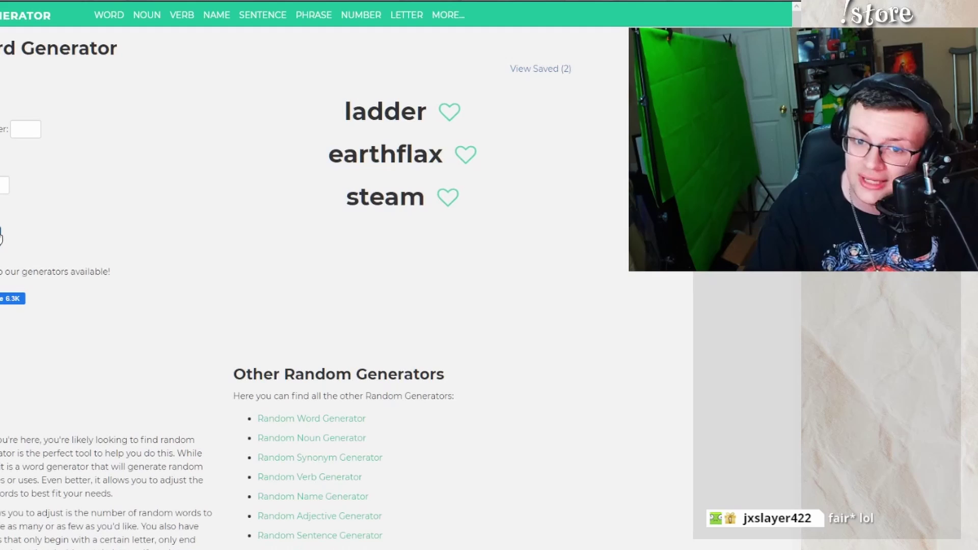
{"action": "left_click", "coordinate": [1, 237]}
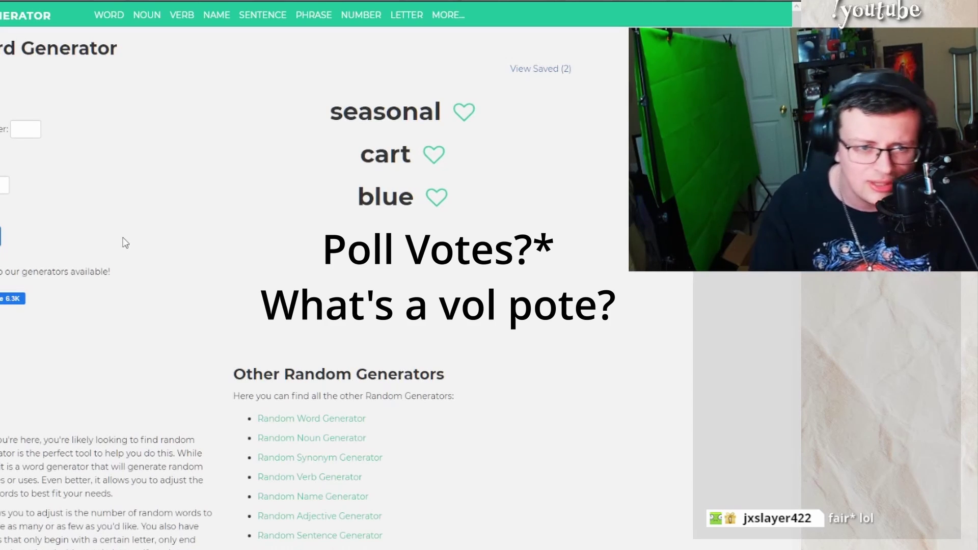
{"action": "left_click", "coordinate": [126, 243]}
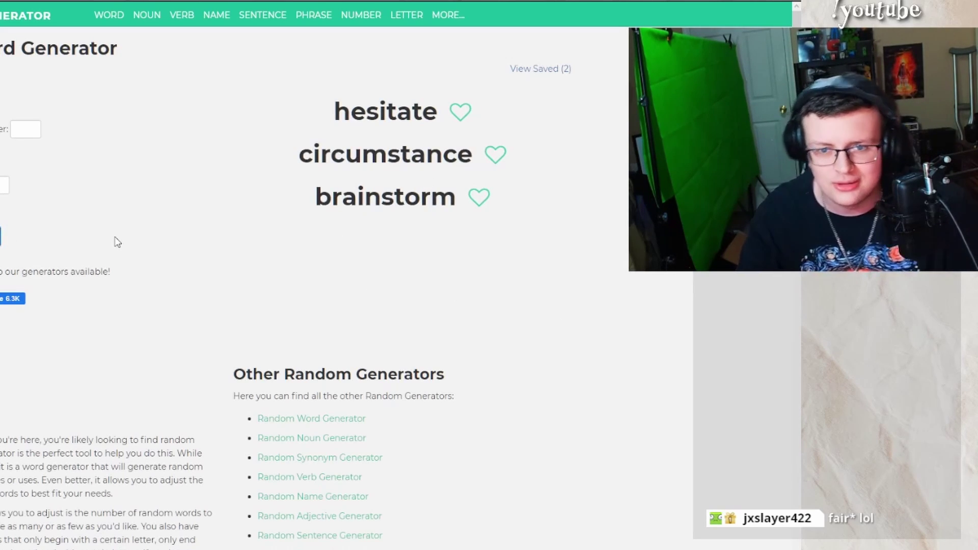
{"action": "left_click", "coordinate": [116, 242]}
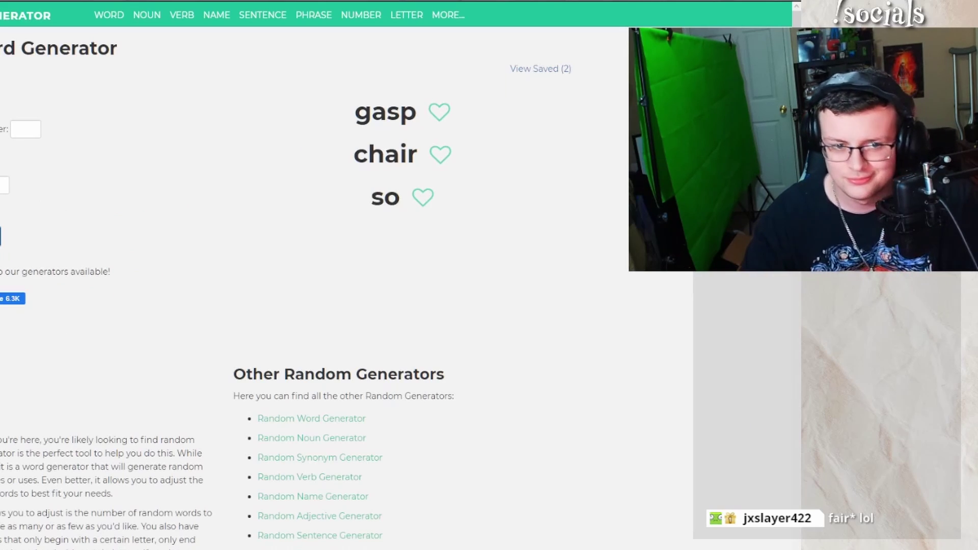
{"action": "left_click", "coordinate": [3, 235]}
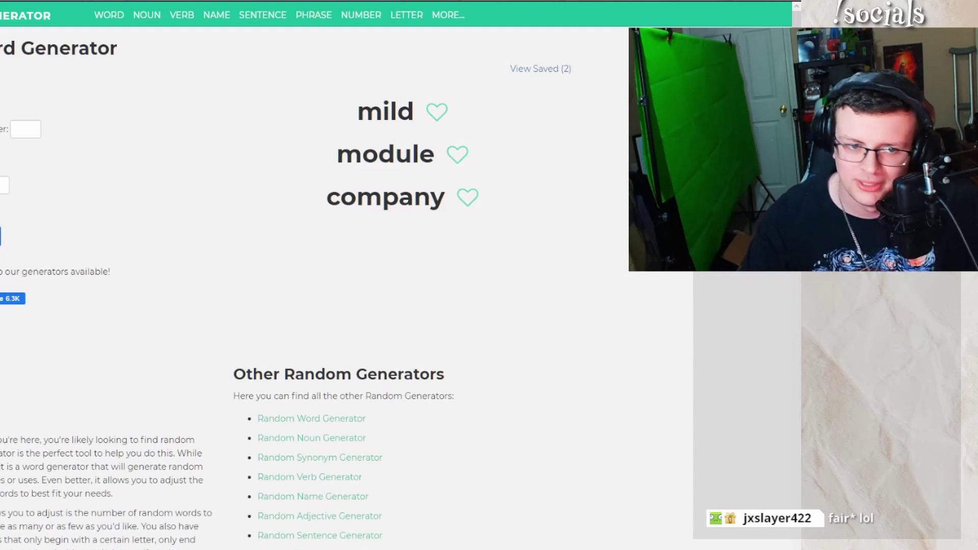
{"action": "left_click", "coordinate": [4, 236]}
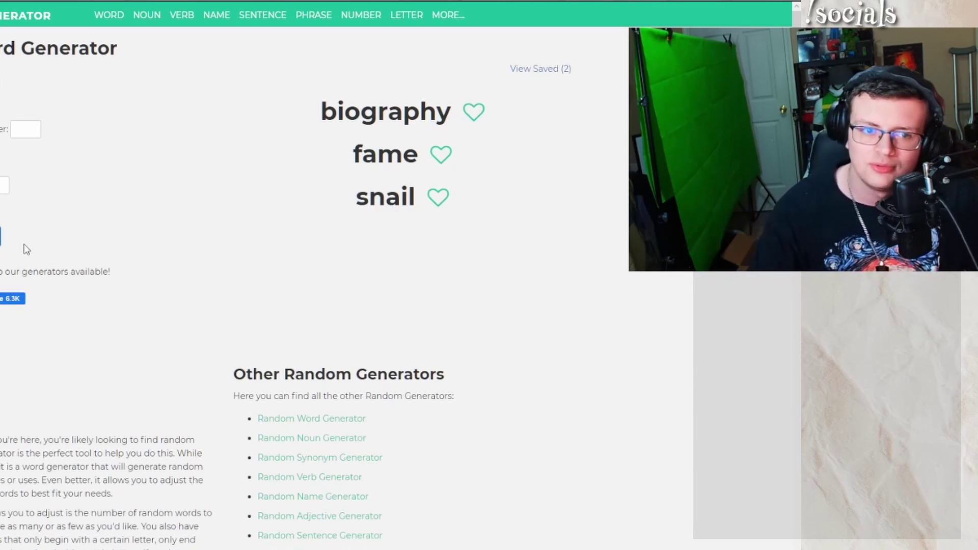
Generate six more word sets, including twist/size/mile and strong/student/guess
{"action": "left_click", "coordinate": [4, 241]}
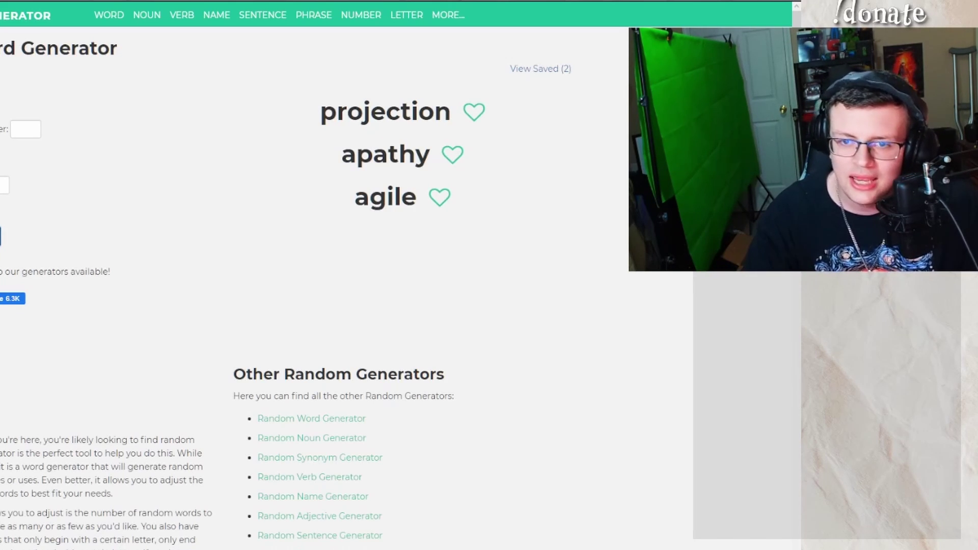
{"action": "left_click", "coordinate": [5, 238]}
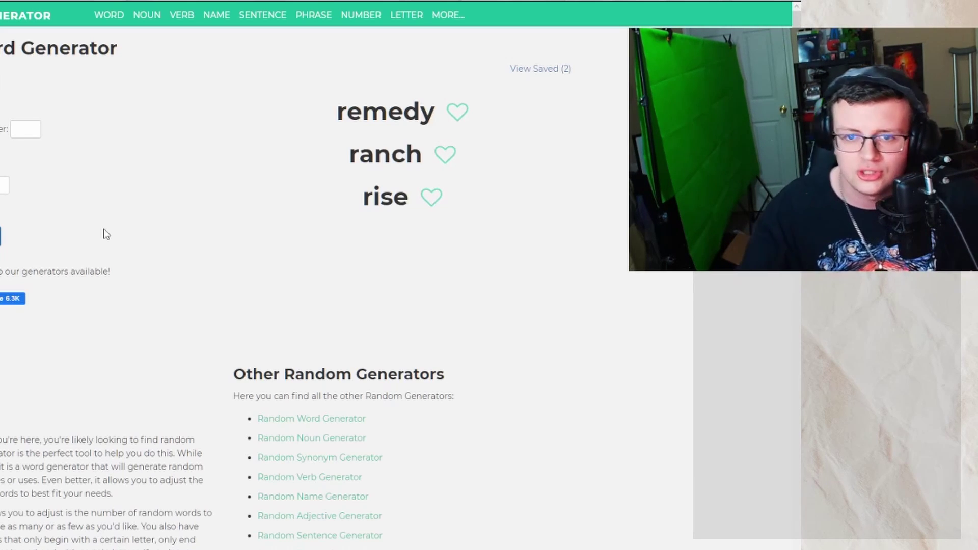
{"action": "left_click", "coordinate": [3, 235]}
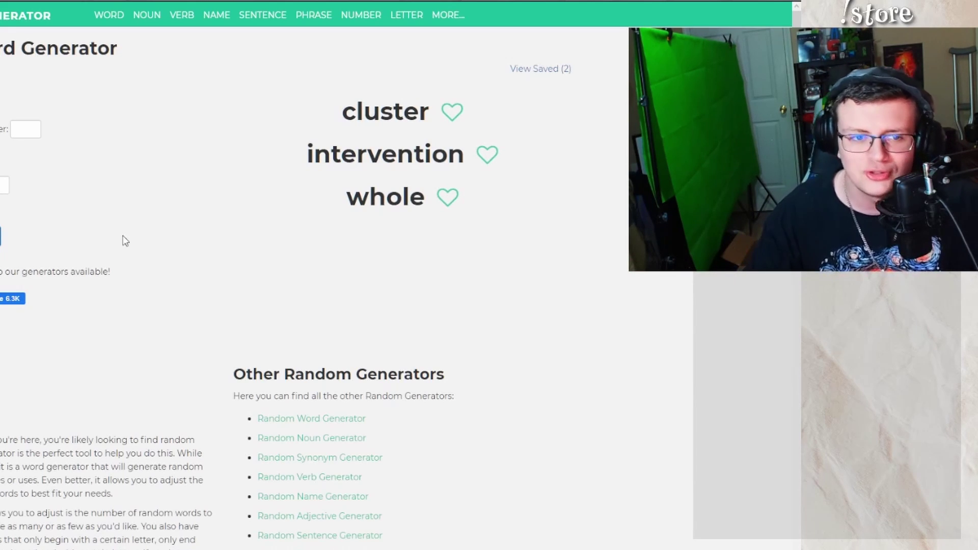
{"action": "left_click", "coordinate": [2, 237]}
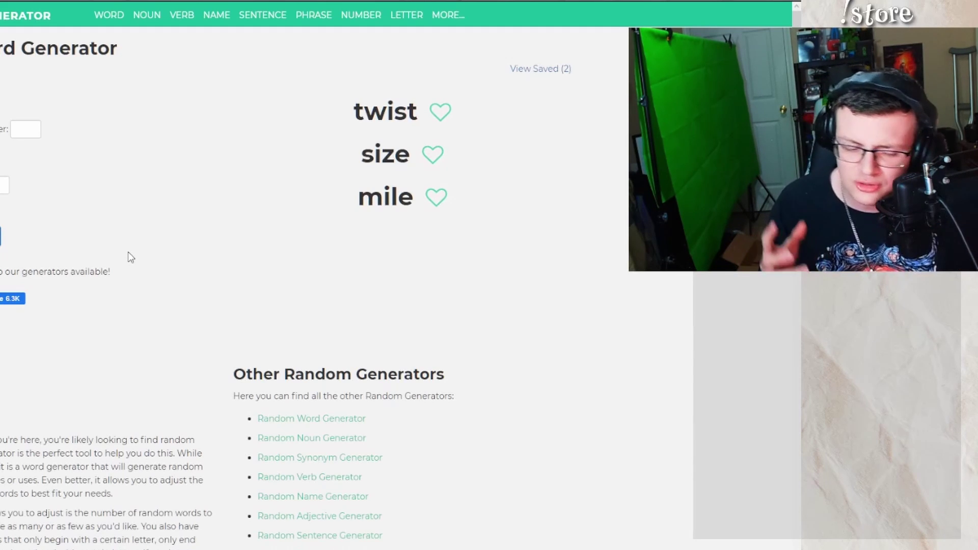
{"action": "left_click", "coordinate": [12, 236]}
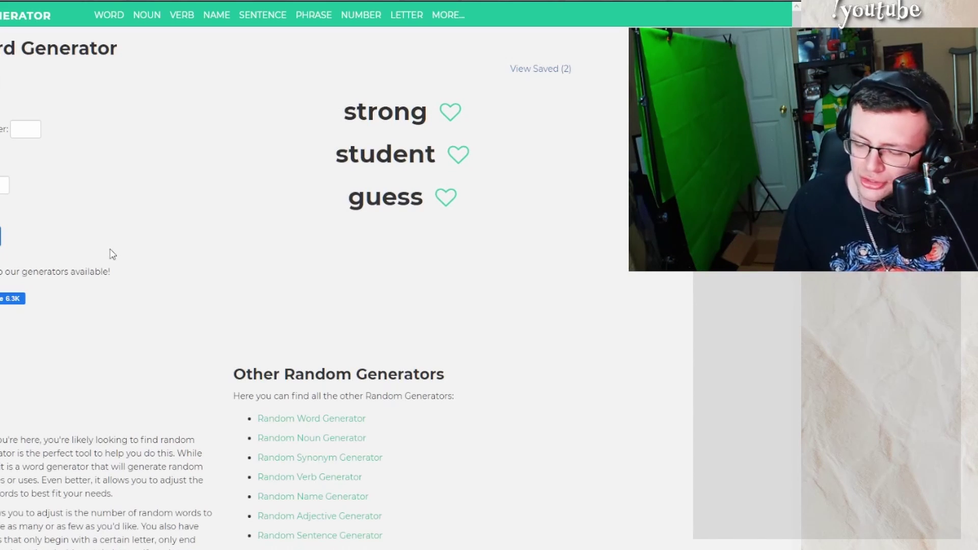
{"action": "left_click", "coordinate": [5, 237]}
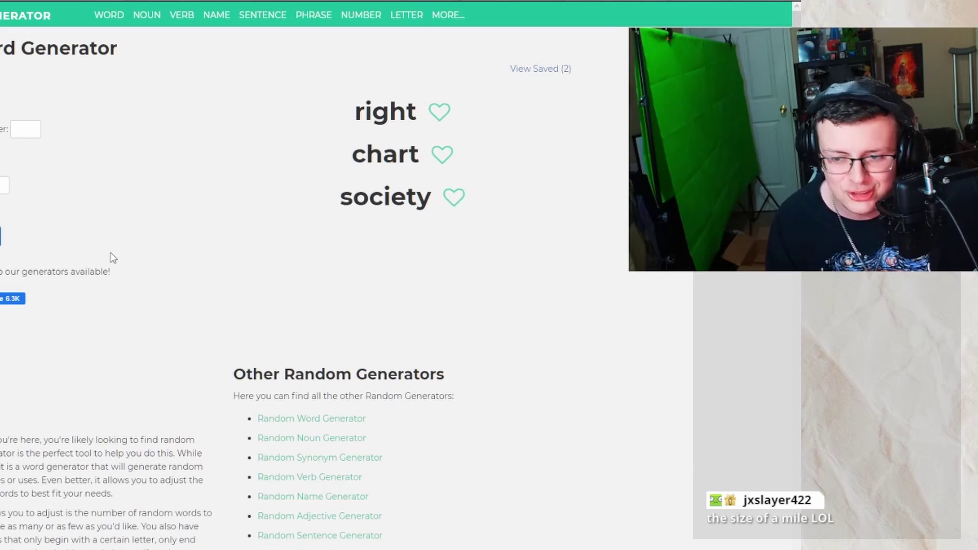
Generate four more sets via reach/union/sacred and hierarchy/integrated/X-ray, then switch to YouTube
{"action": "left_click", "coordinate": [25, 244]}
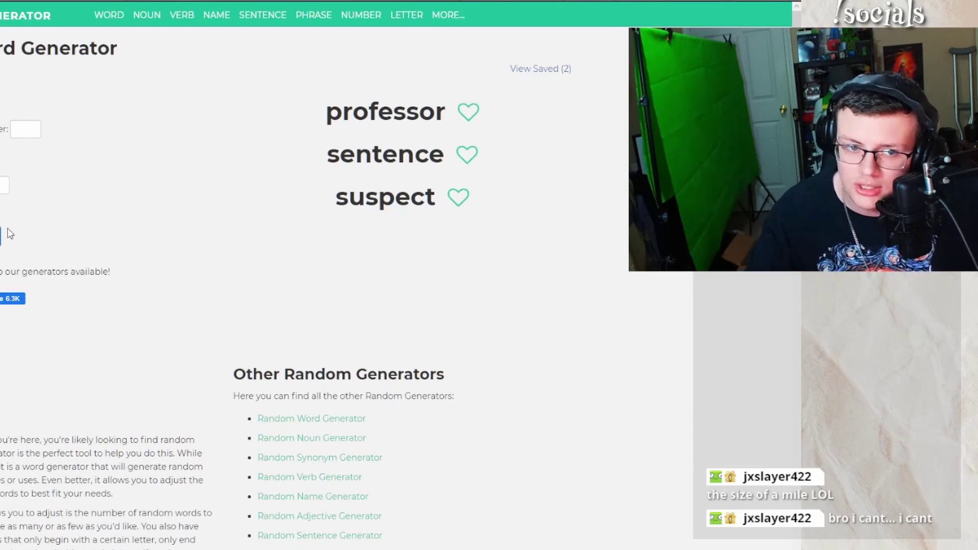
{"action": "left_click", "coordinate": [11, 234]}
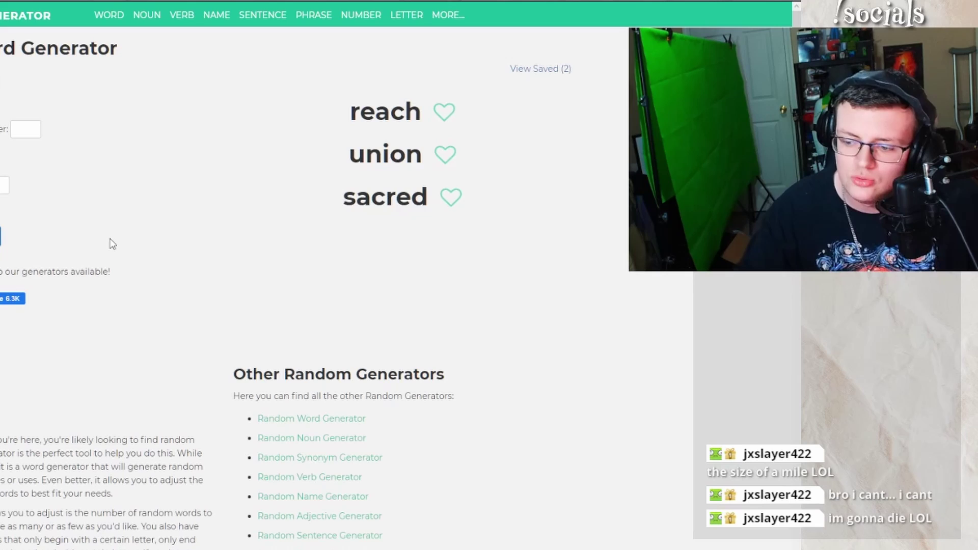
{"action": "left_click", "coordinate": [11, 235]}
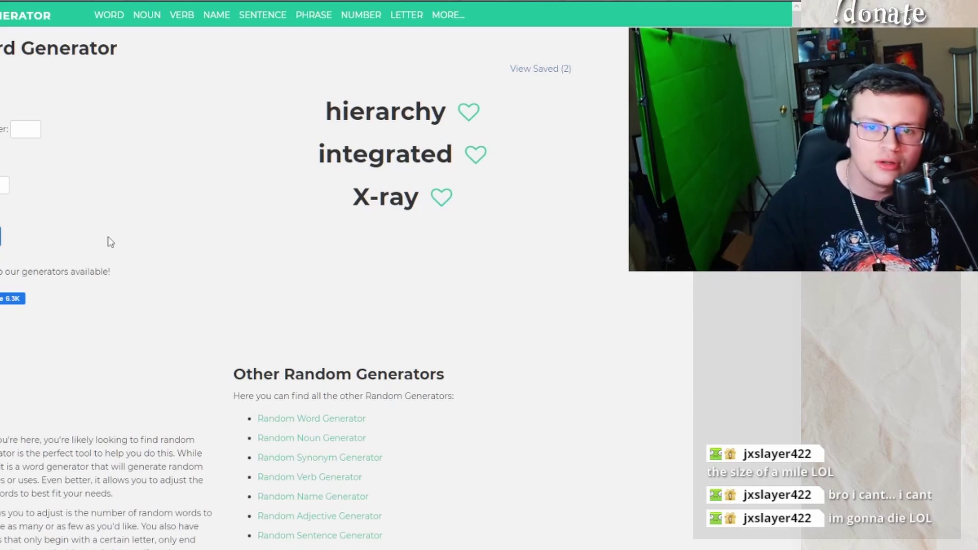
{"action": "left_click", "coordinate": [11, 234]}
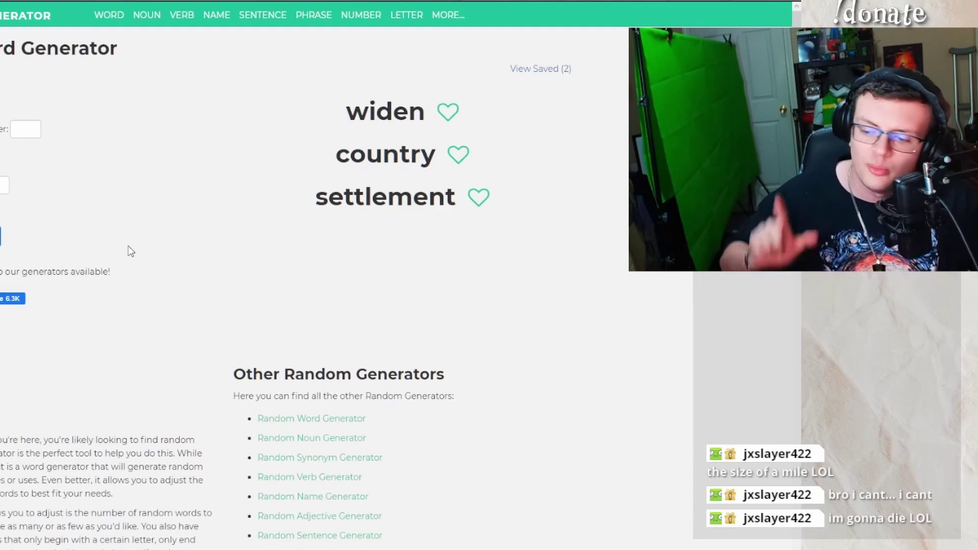
{"action": "key", "text": "ctrl+Tab"}
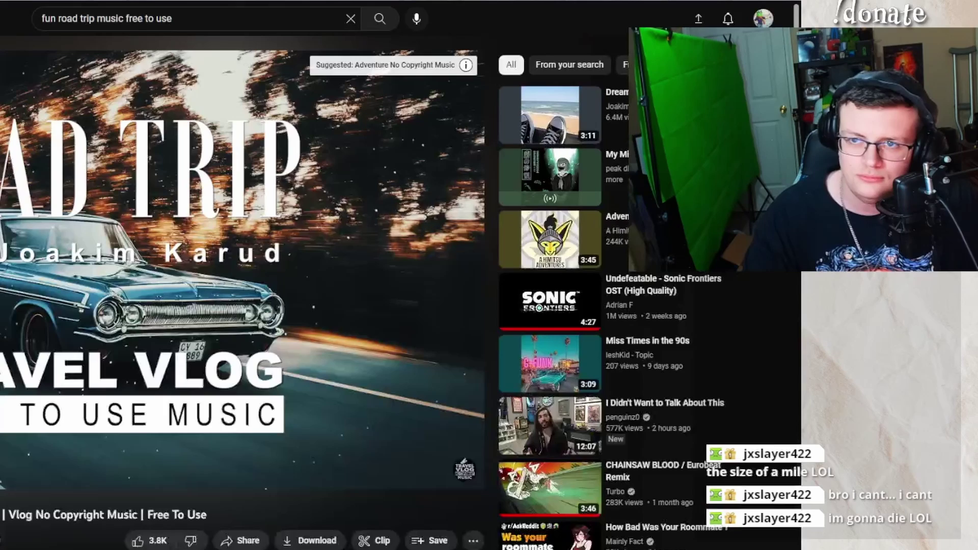
{"action": "key", "text": "ctrl+Tab"}
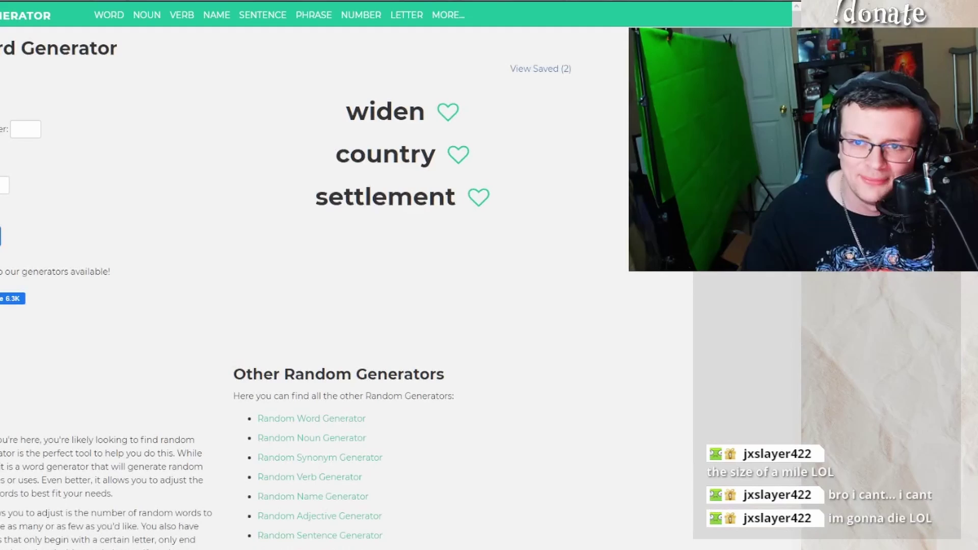